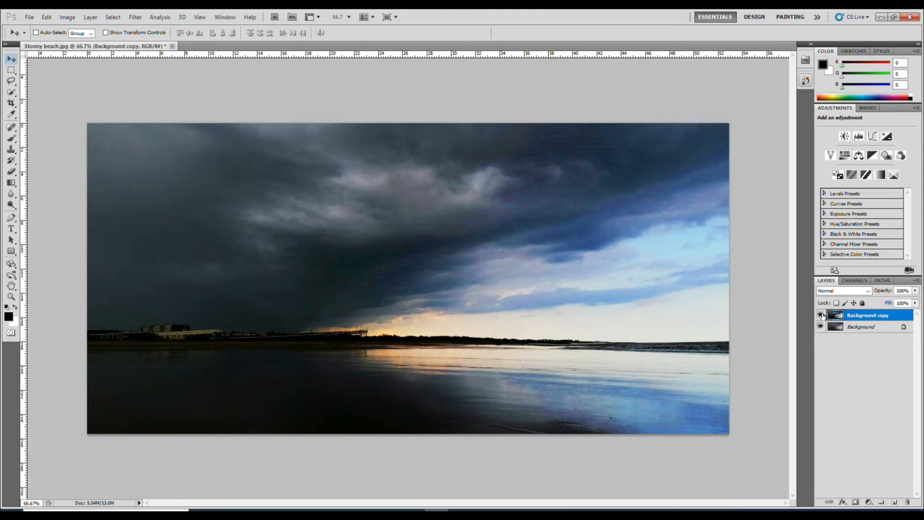
- Hide the Background copy layer and delete it from the document
click(820, 314)
right_click(861, 315)
click(857, 137)
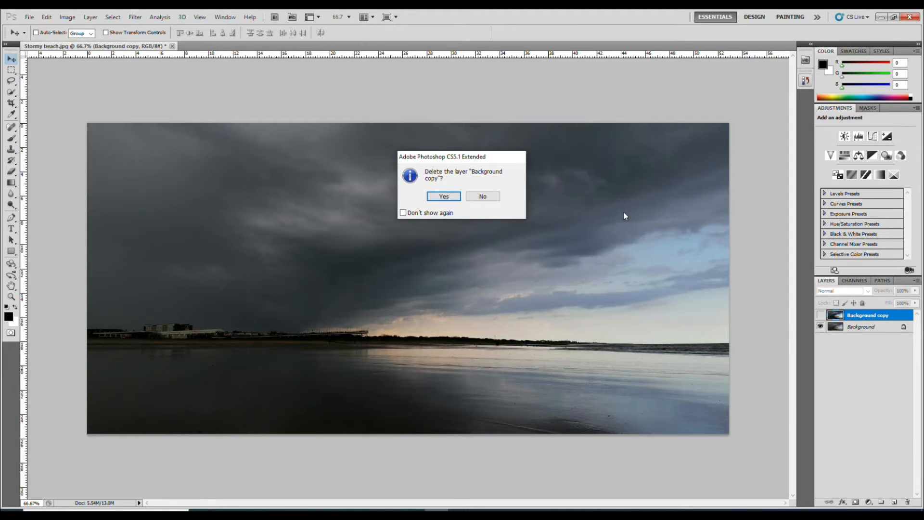
key(Return)
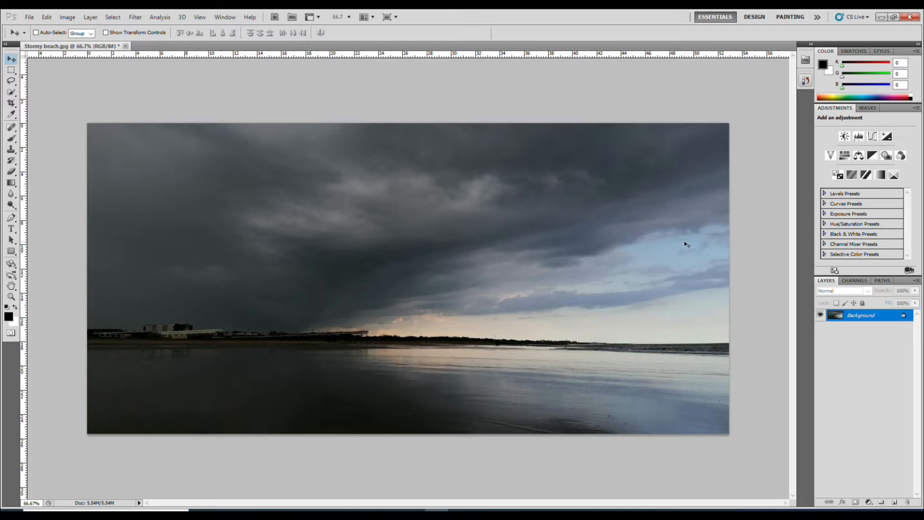
- Duplicate the Background layer within Stormy beach.jpg under the name Background copy
right_click(844, 319)
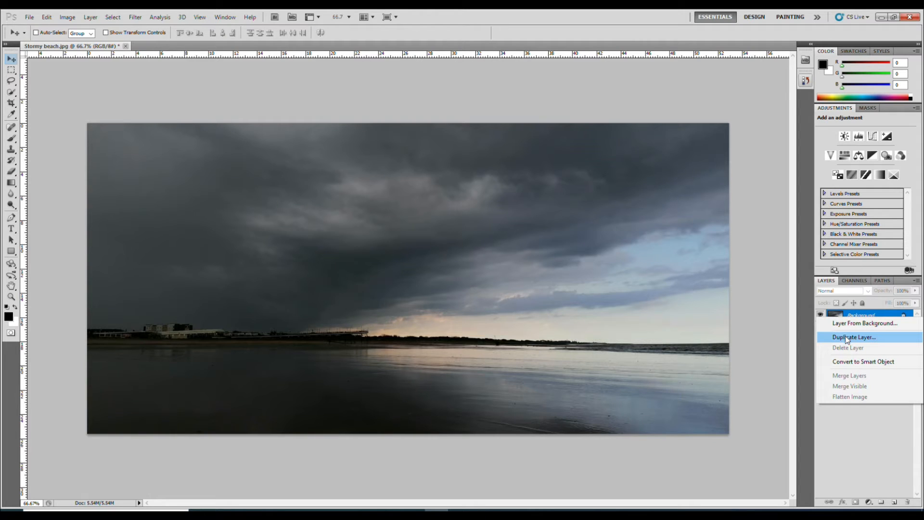
click(846, 338)
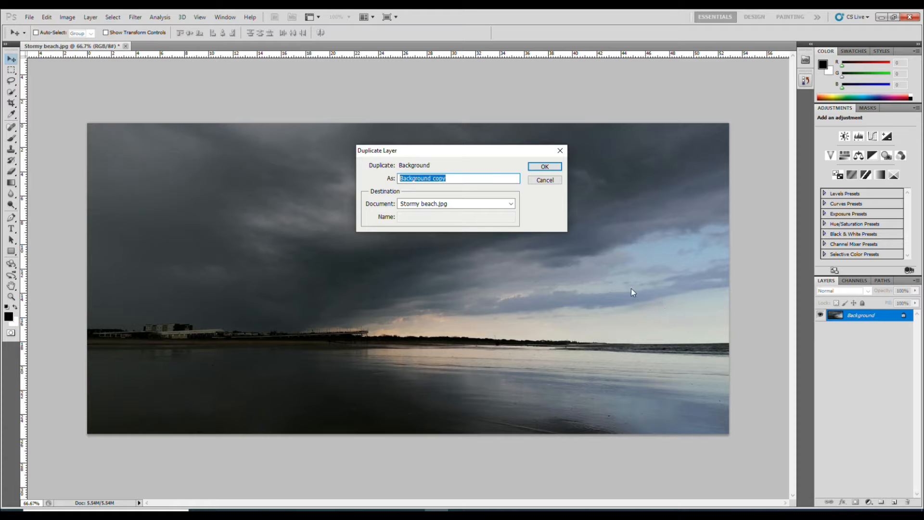
click(544, 166)
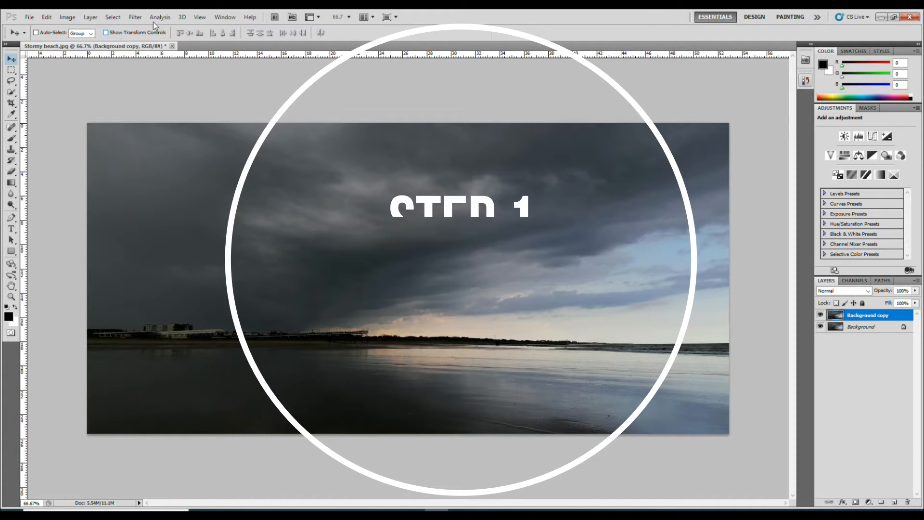
- Hide the rulers and show them again
click(200, 17)
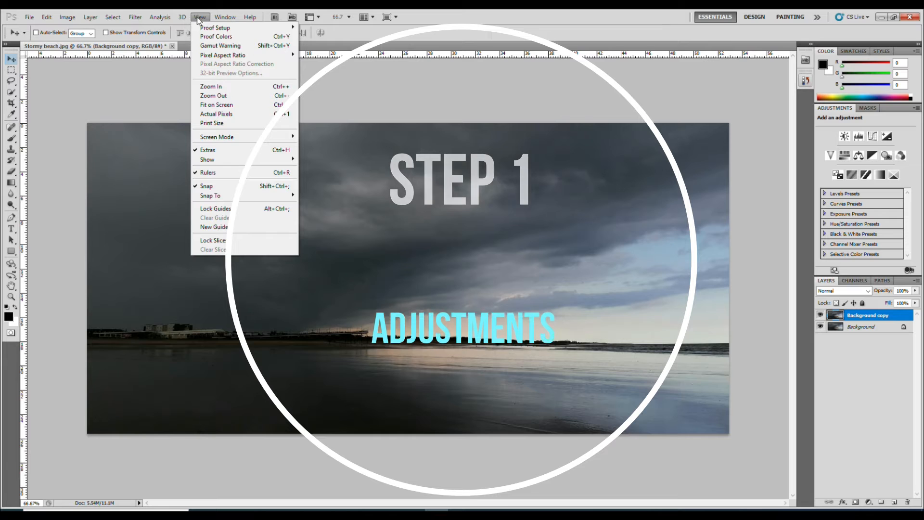
click(240, 172)
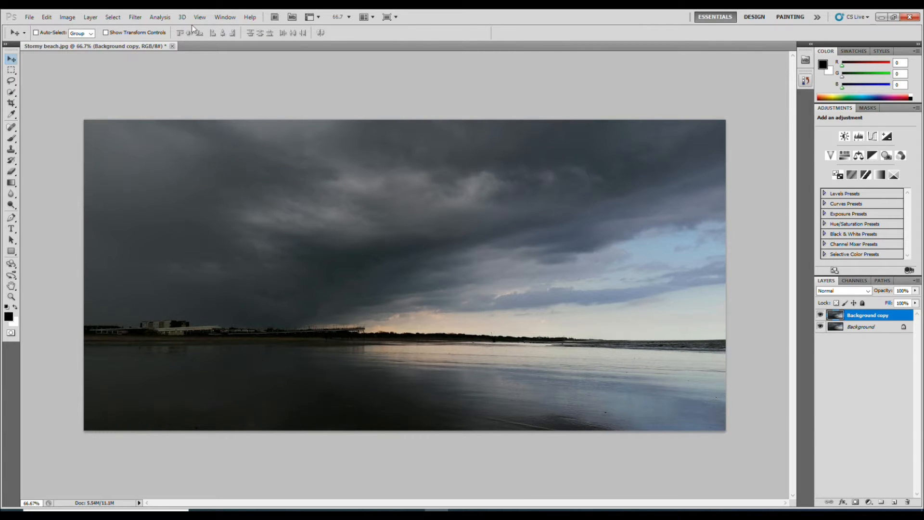
click(200, 17)
click(216, 174)
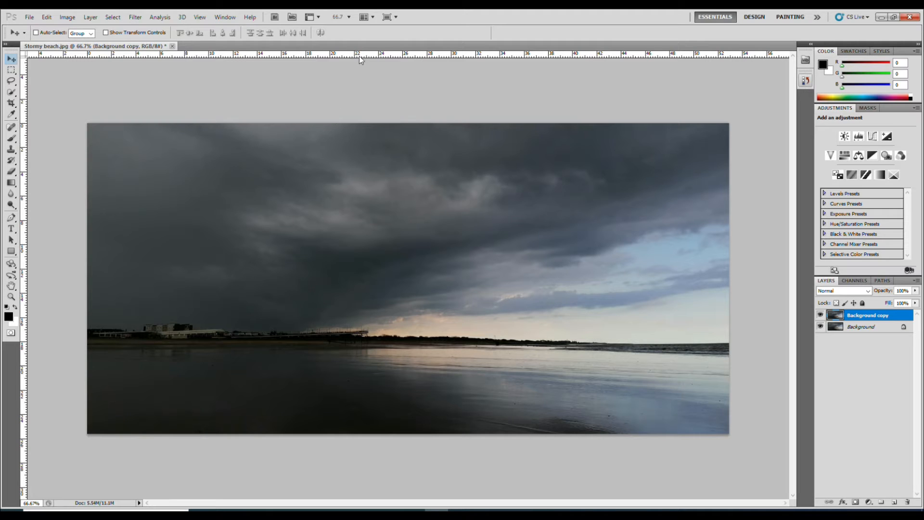
- Place a horizontal guide along the horizon line and fine-tune its height
drag(359, 56, 382, 345)
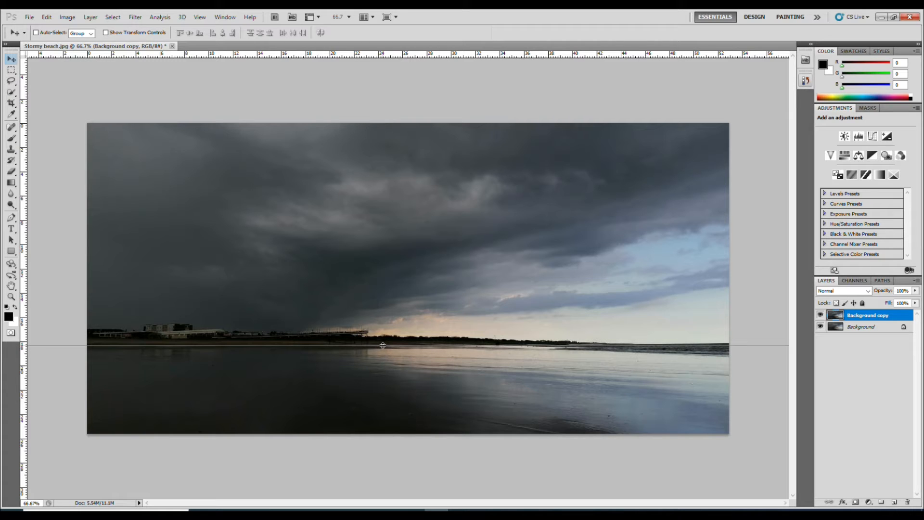
drag(383, 345, 383, 344)
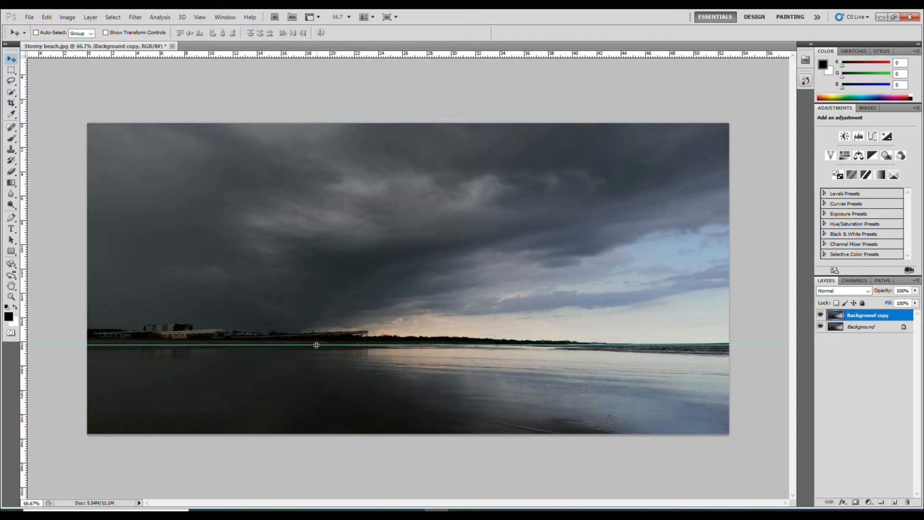
drag(317, 345, 316, 344)
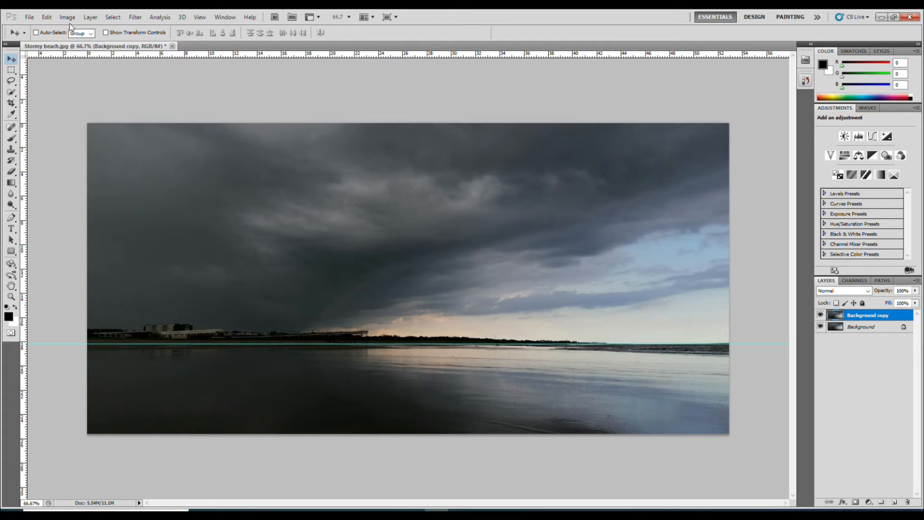
- Free-transform the Background copy layer, pulling its four corners individually slightly outward beyond the canvas edges
click(53, 18)
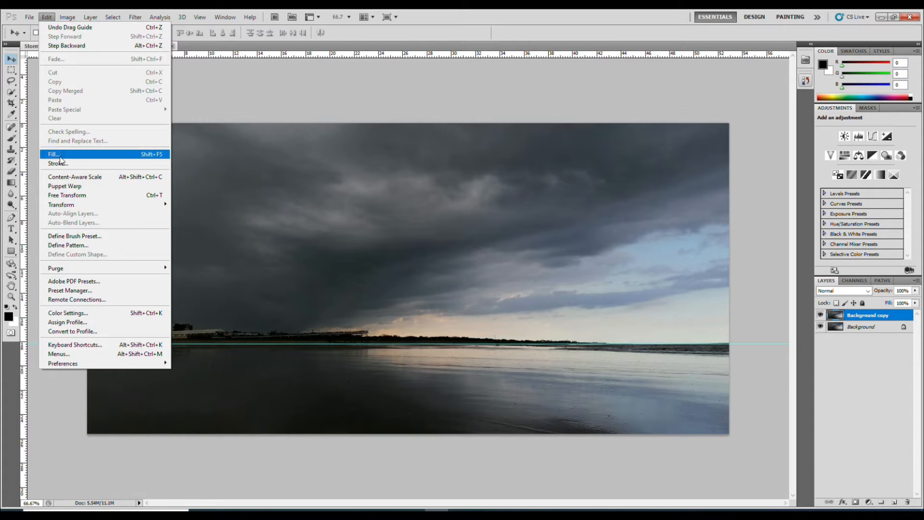
click(68, 195)
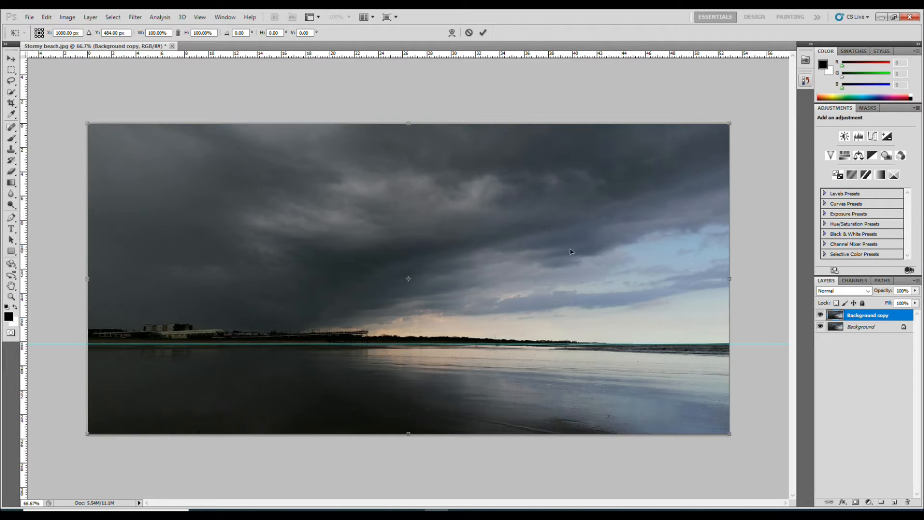
drag(730, 123, 734, 118)
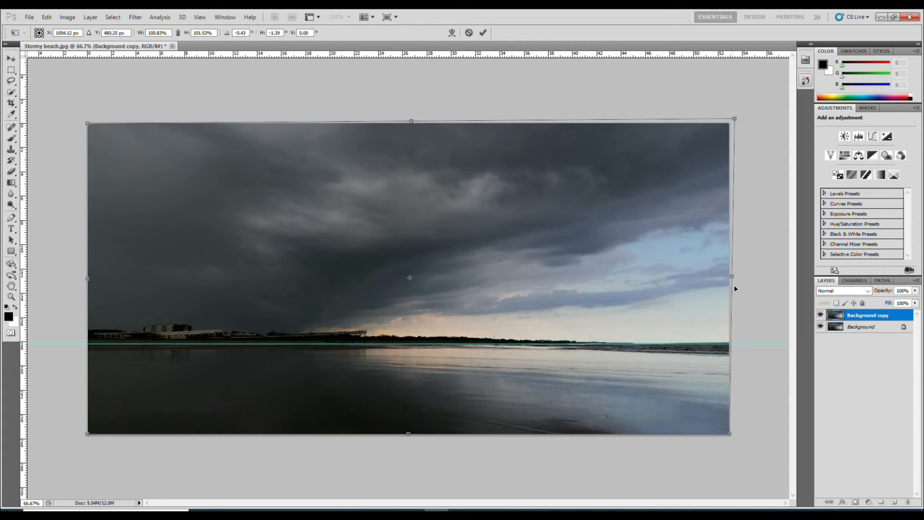
drag(731, 436, 736, 441)
drag(87, 125, 86, 120)
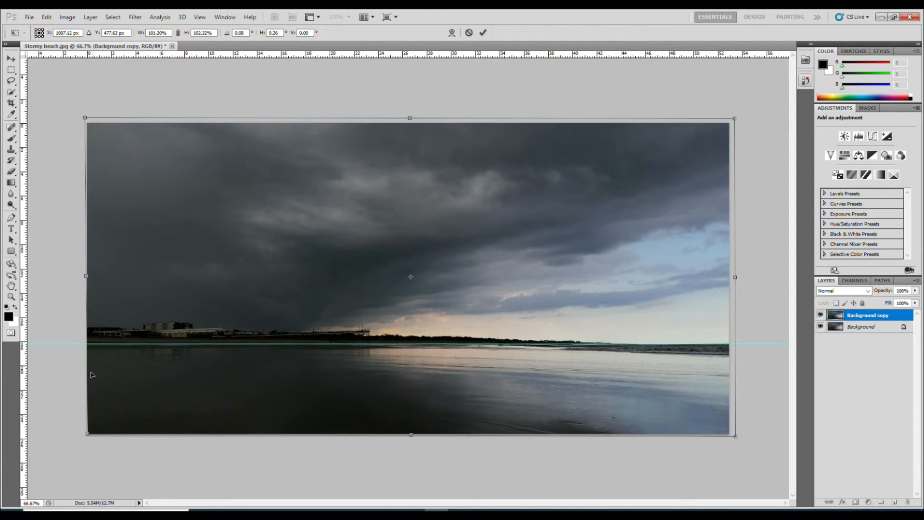
drag(88, 436, 82, 444)
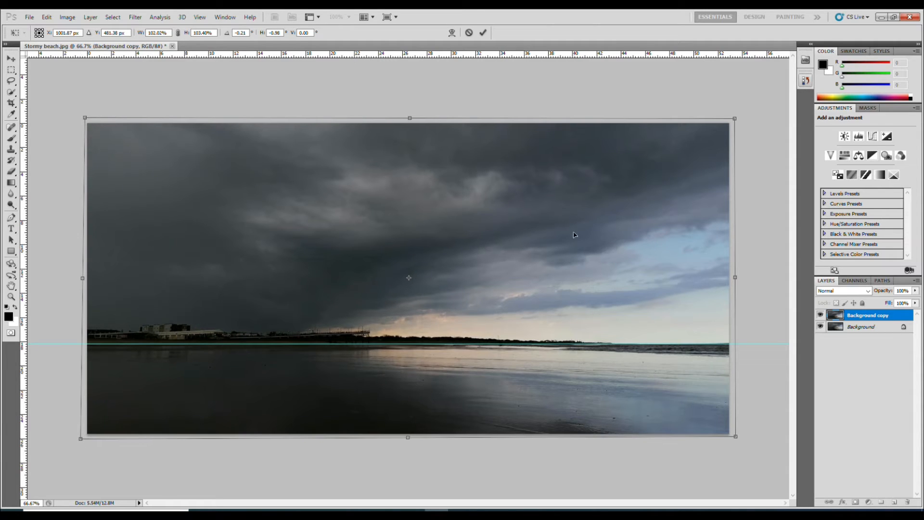
- Rotate the layer to about -0.30° to level the horizon with the guide, adjust its position and upper-left corner slightly, and apply the transform
drag(751, 184, 751, 183)
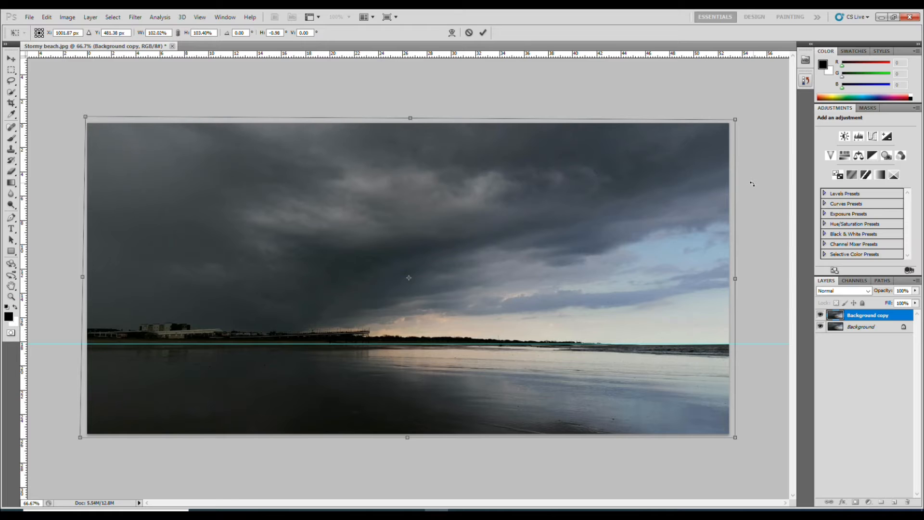
drag(751, 184, 752, 183)
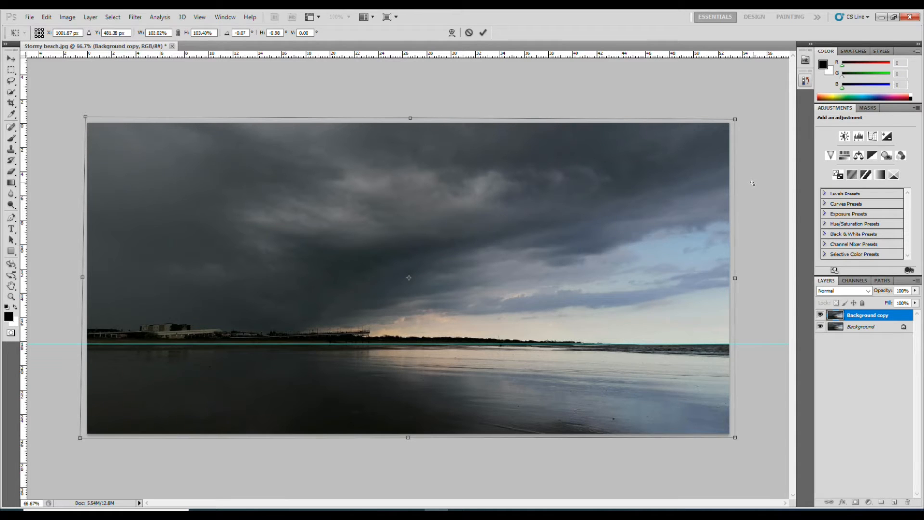
drag(751, 183, 752, 182)
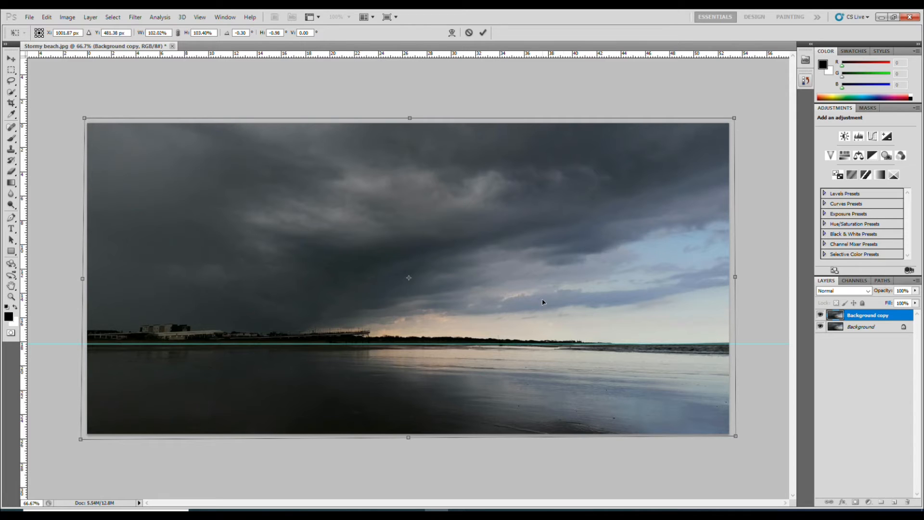
drag(543, 299, 544, 300)
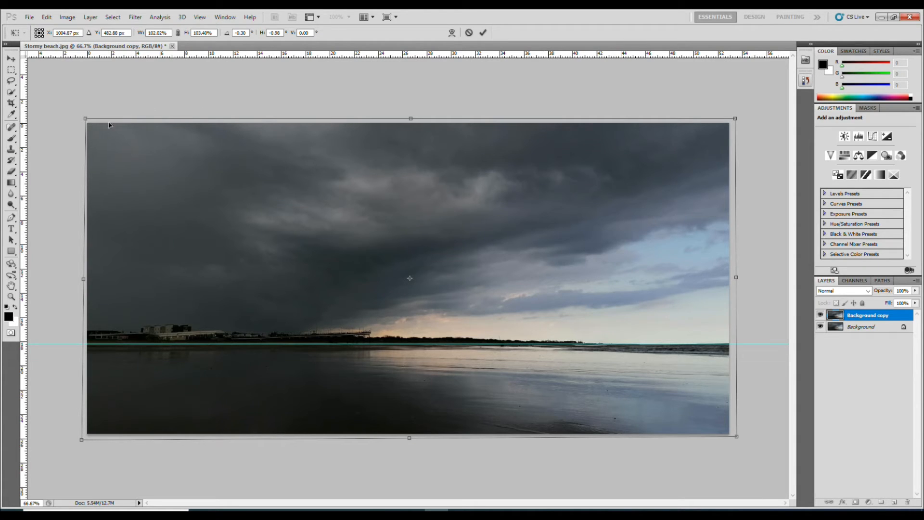
drag(86, 120, 86, 118)
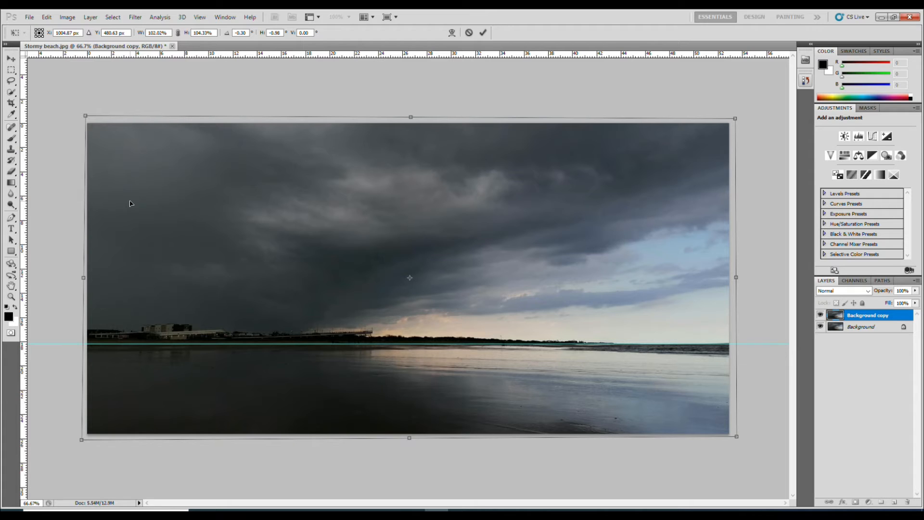
key(Return)
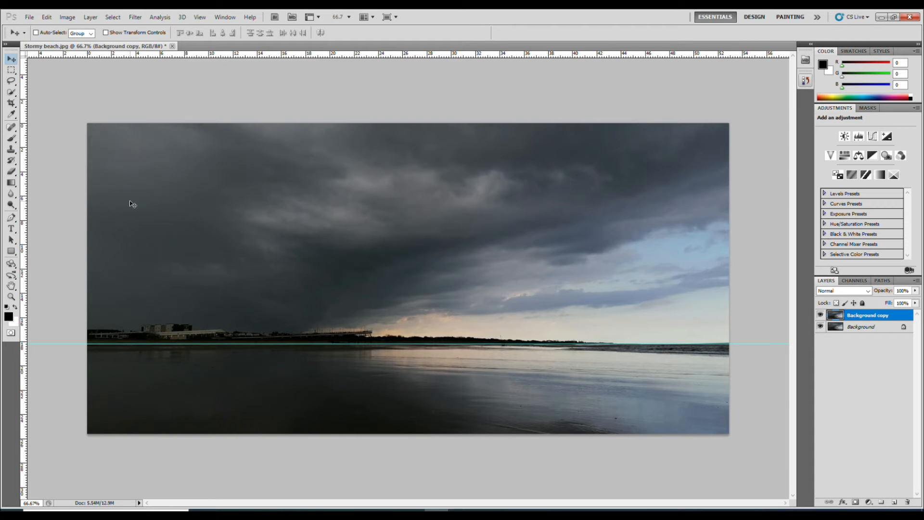
- Remove the horizon guide and toggle the Background copy layer's visibility repeatedly to compare the straightened image with the original
drag(73, 344, 129, 48)
click(819, 315)
click(820, 315)
click(819, 315)
click(819, 315)
click(819, 315)
click(820, 316)
click(820, 316)
click(819, 316)
click(820, 316)
click(820, 316)
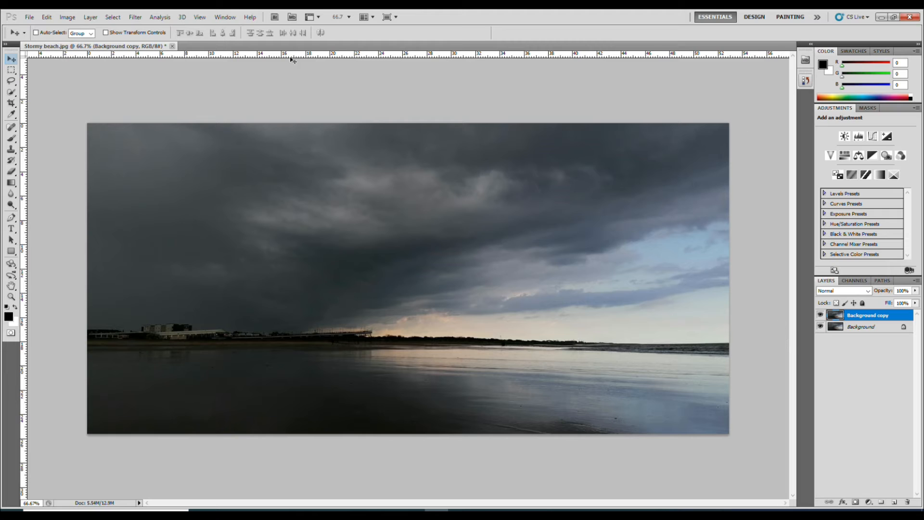
- Apply a Brightness/Contrast adjustment to the Background copy layer with brightness 18 and contrast 100
click(67, 18)
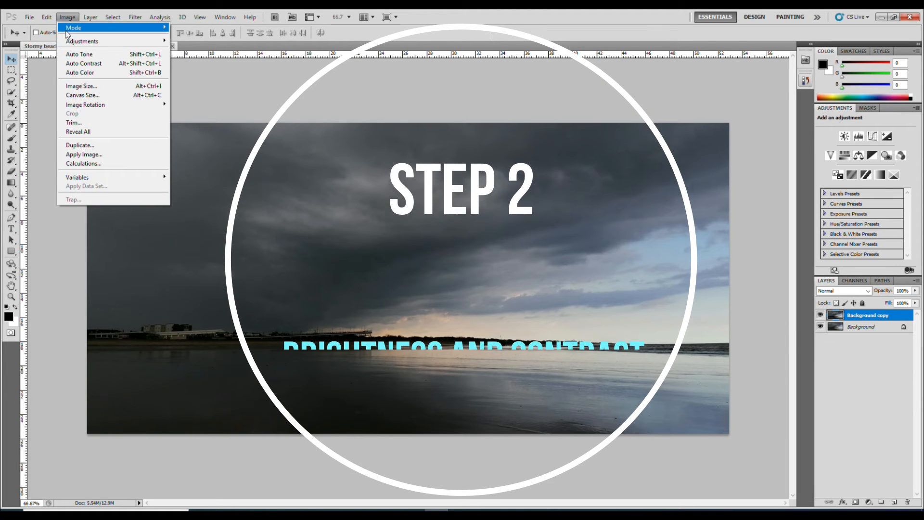
mouse_move(71, 43)
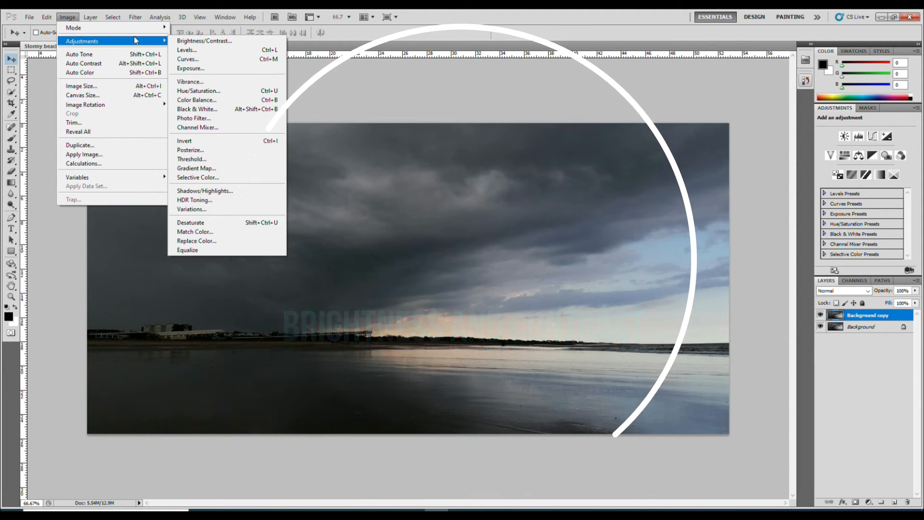
click(182, 43)
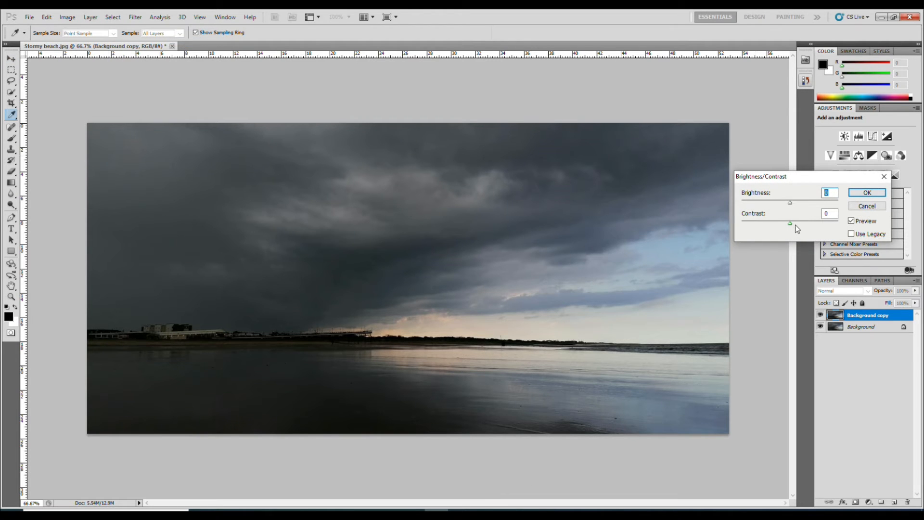
drag(790, 223, 795, 202)
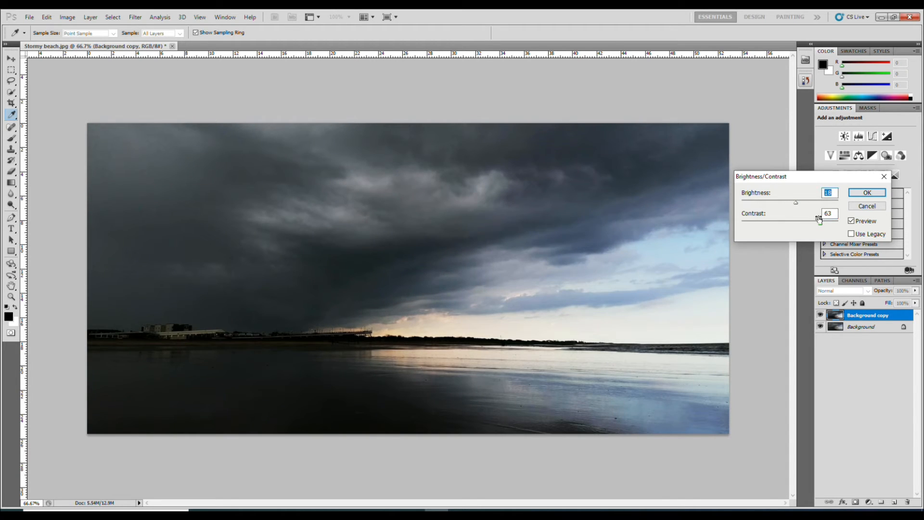
drag(822, 224, 838, 223)
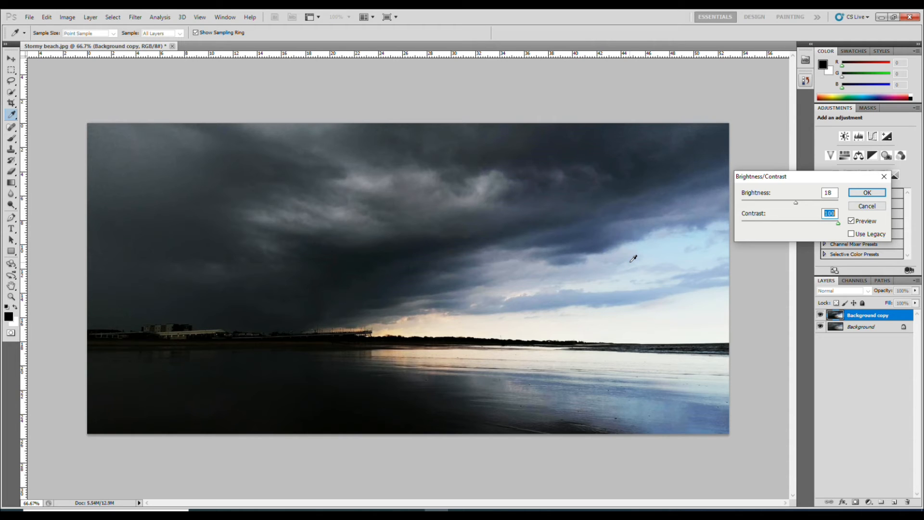
click(866, 193)
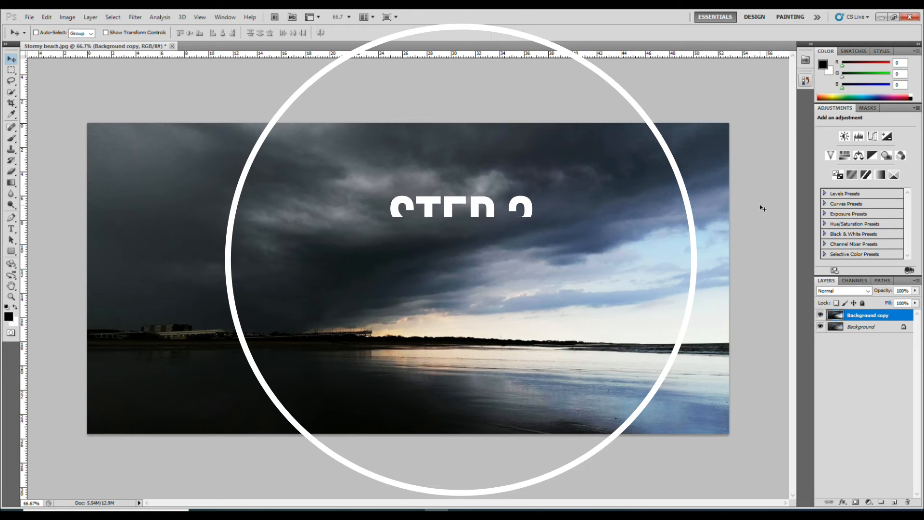
- Apply a Hue/Saturation adjustment to the Background copy layer, increasing the master saturation and lowering the lightness to -7
click(47, 17)
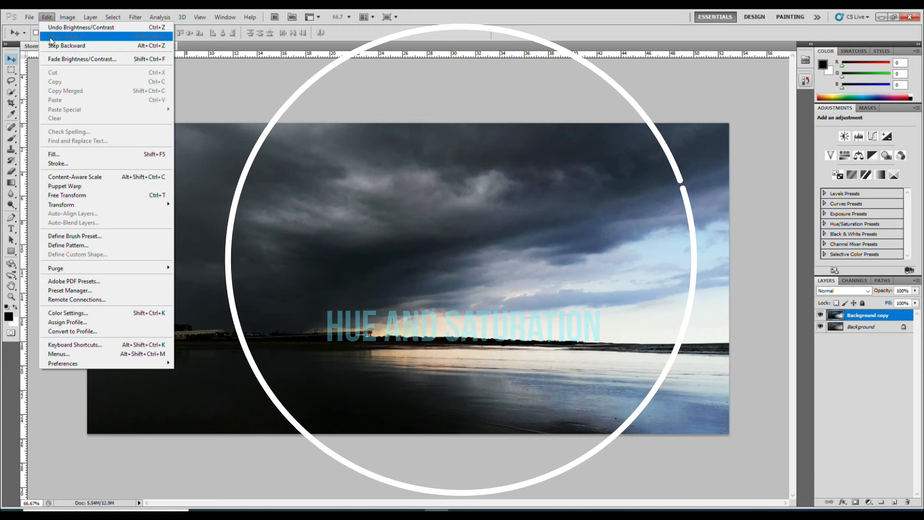
mouse_move(58, 19)
mouse_move(72, 41)
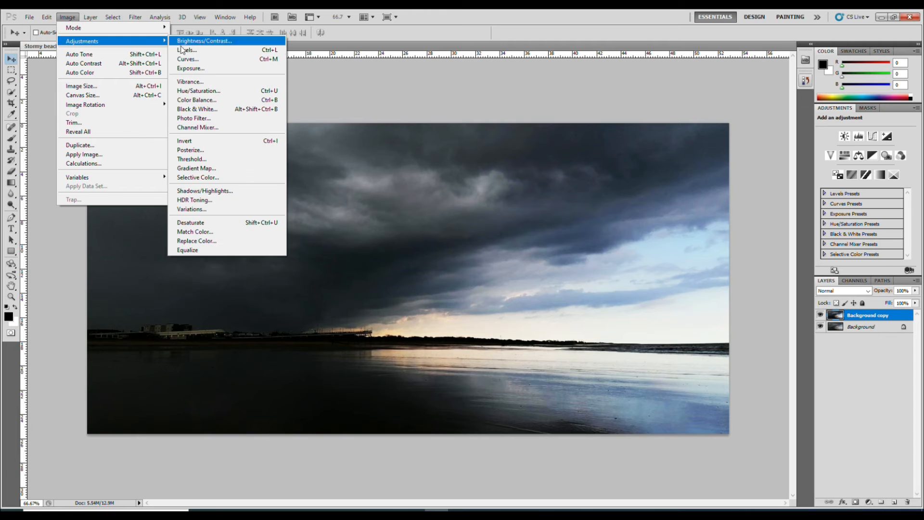
click(221, 91)
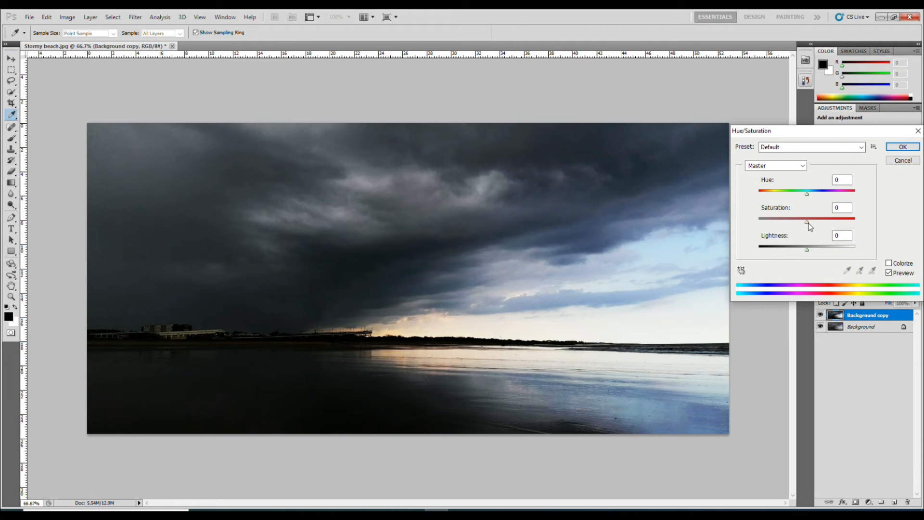
drag(807, 224, 815, 224)
drag(809, 250, 802, 258)
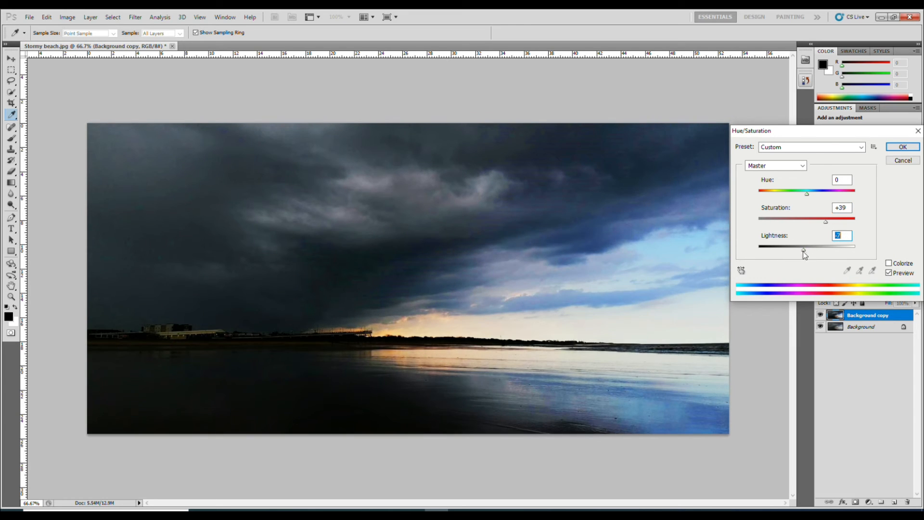
drag(829, 223, 831, 222)
click(900, 148)
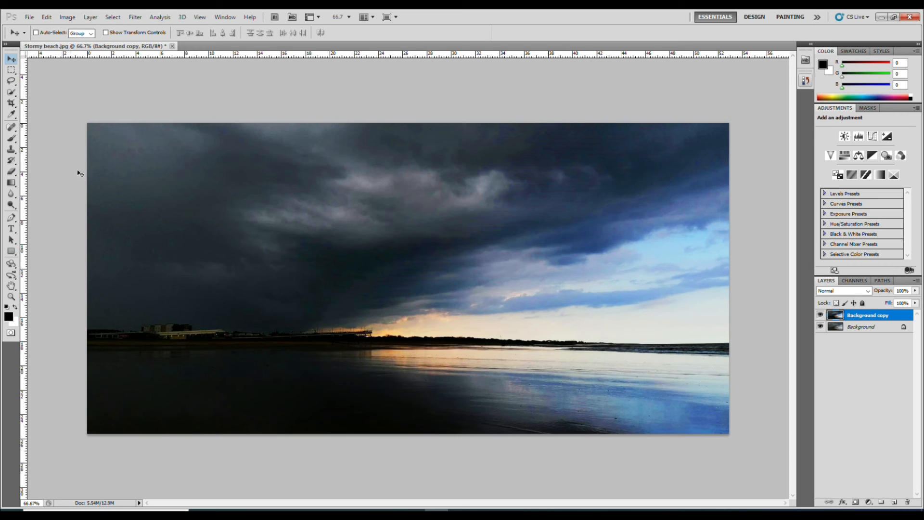
- Toggle the Background copy layer's visibility to compare the colour-adjusted photo with the original
click(820, 315)
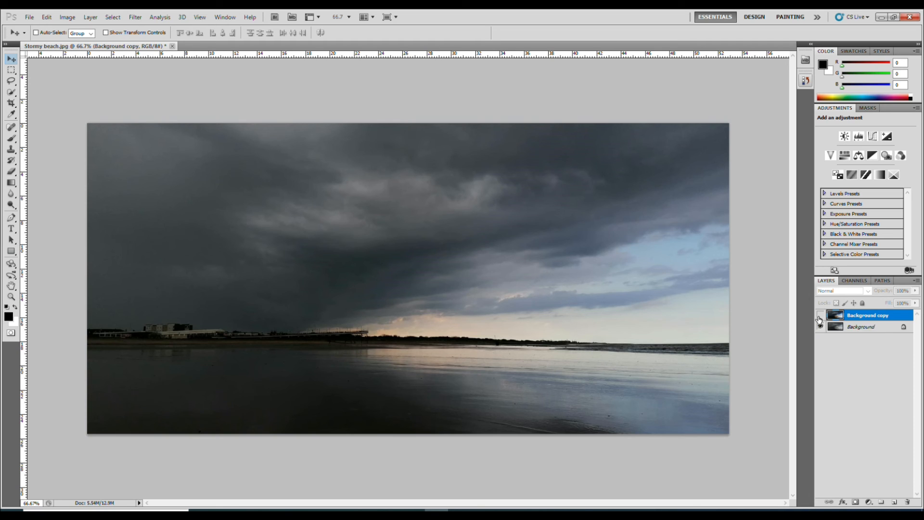
click(820, 315)
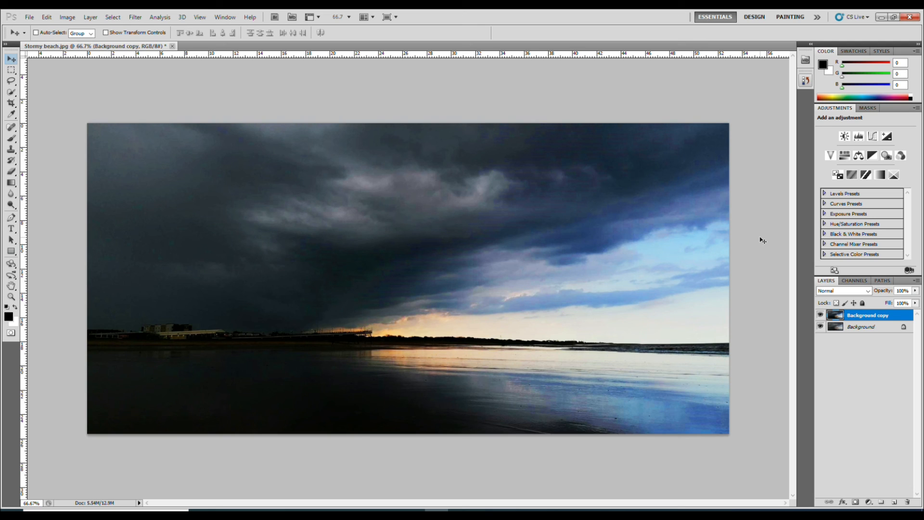
click(820, 315)
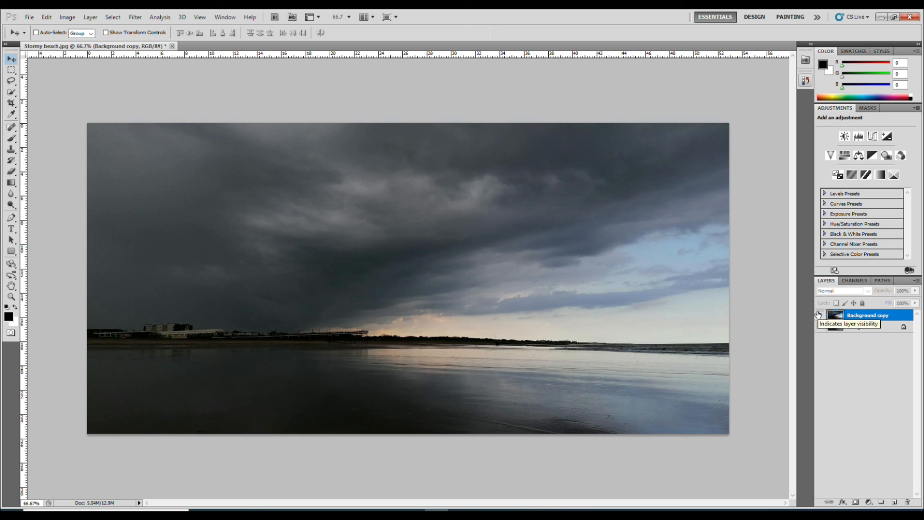
click(819, 315)
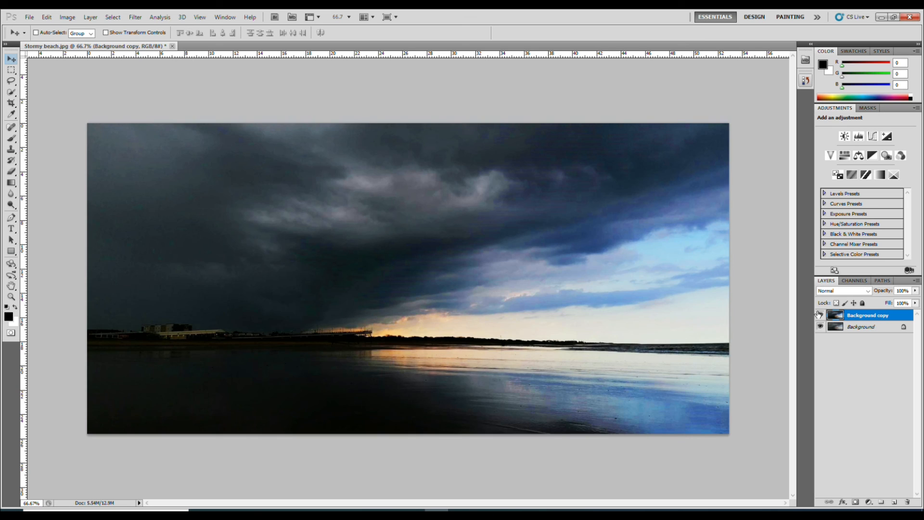